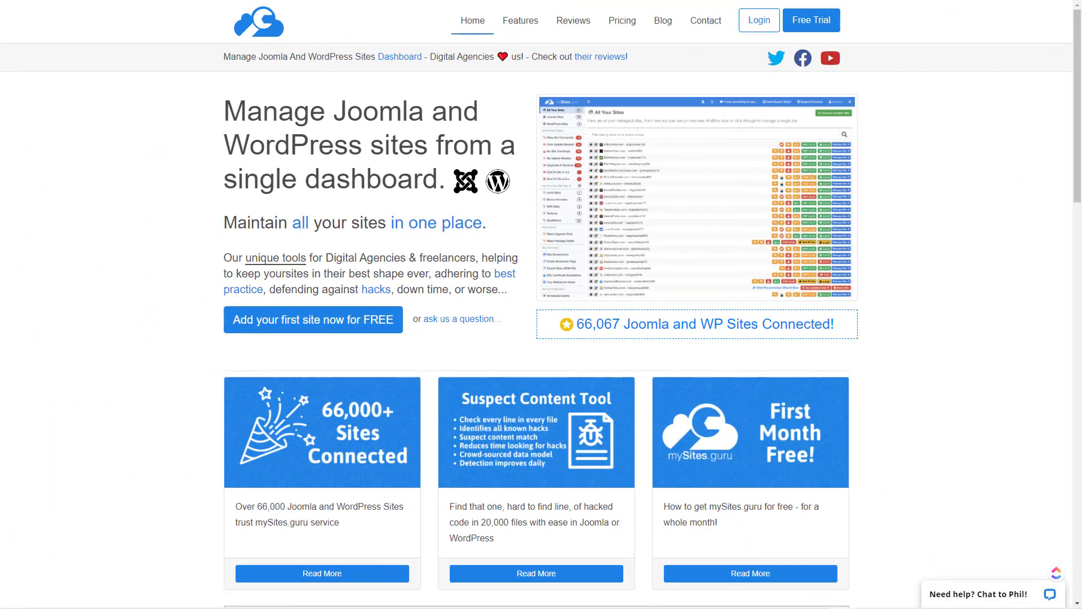
- Log in to mySites.guru and view the Basic Joomla site's Audit and Backup pages
left_click(761, 25)
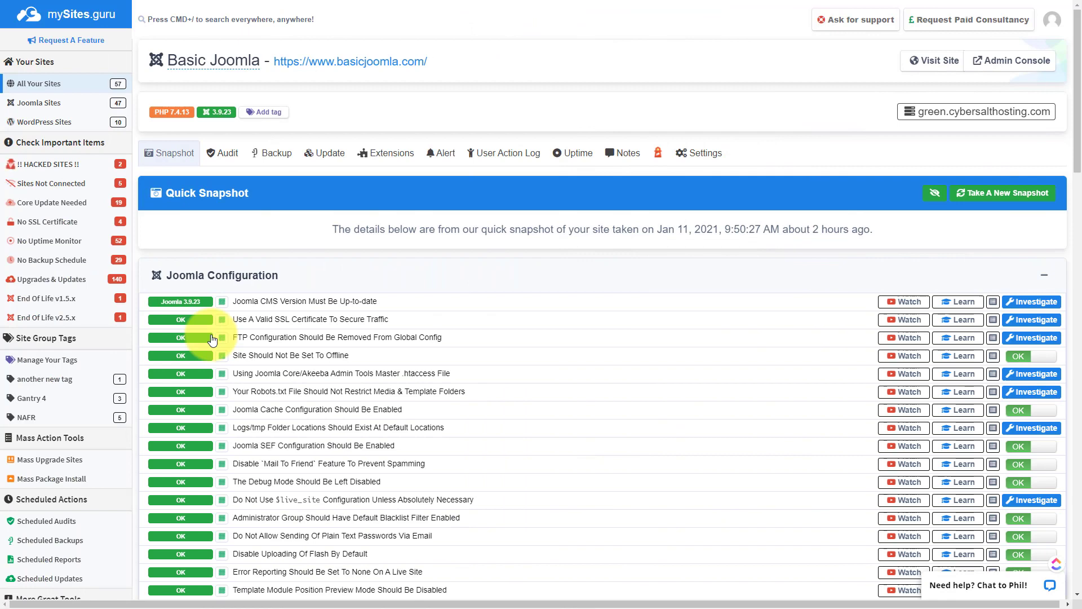
left_click(212, 151)
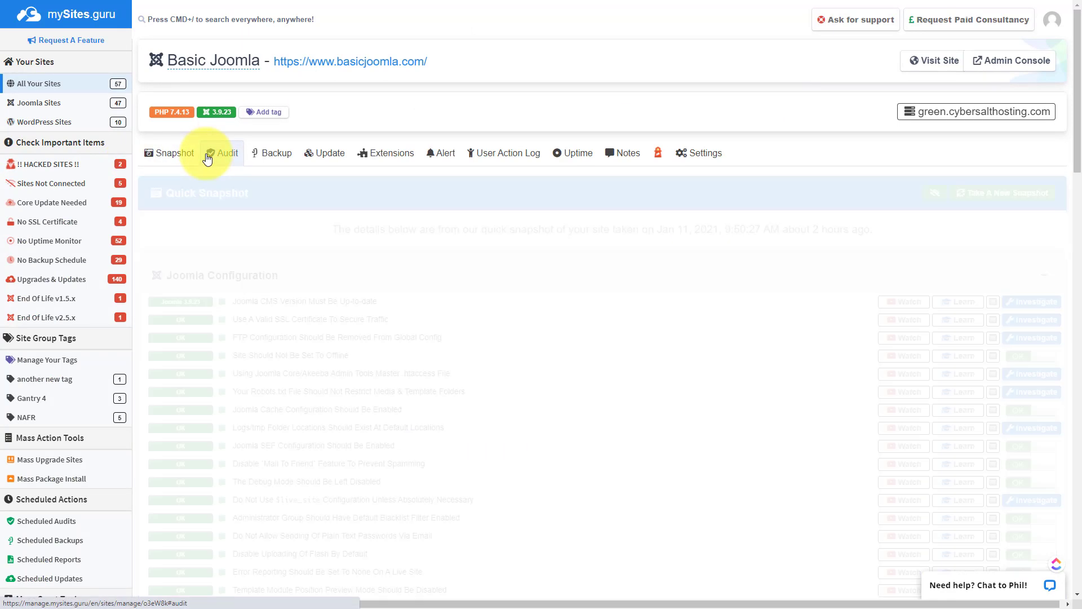
left_click(267, 157)
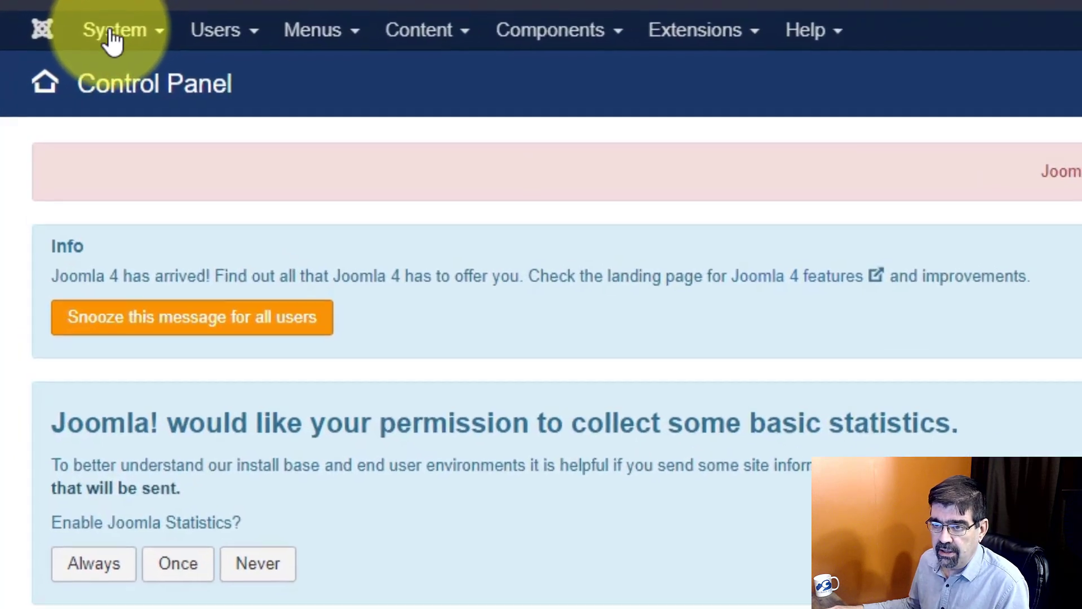
- Browse the old System, Users, Menus and Content admin menus, then go to the Phoca page
left_click(112, 41)
mouse_move(415, 30)
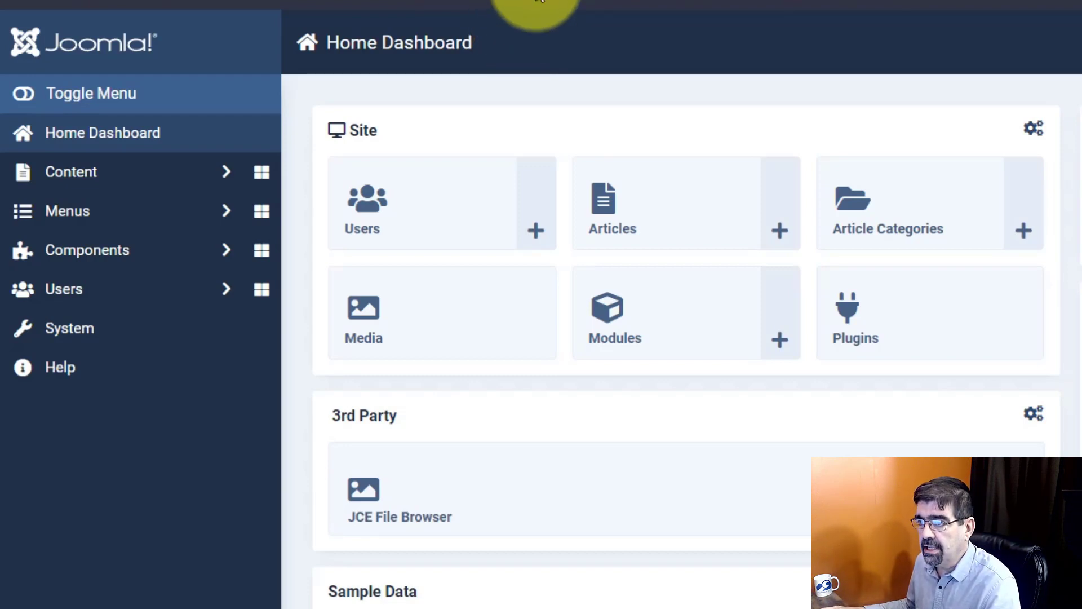
left_click(302, 14)
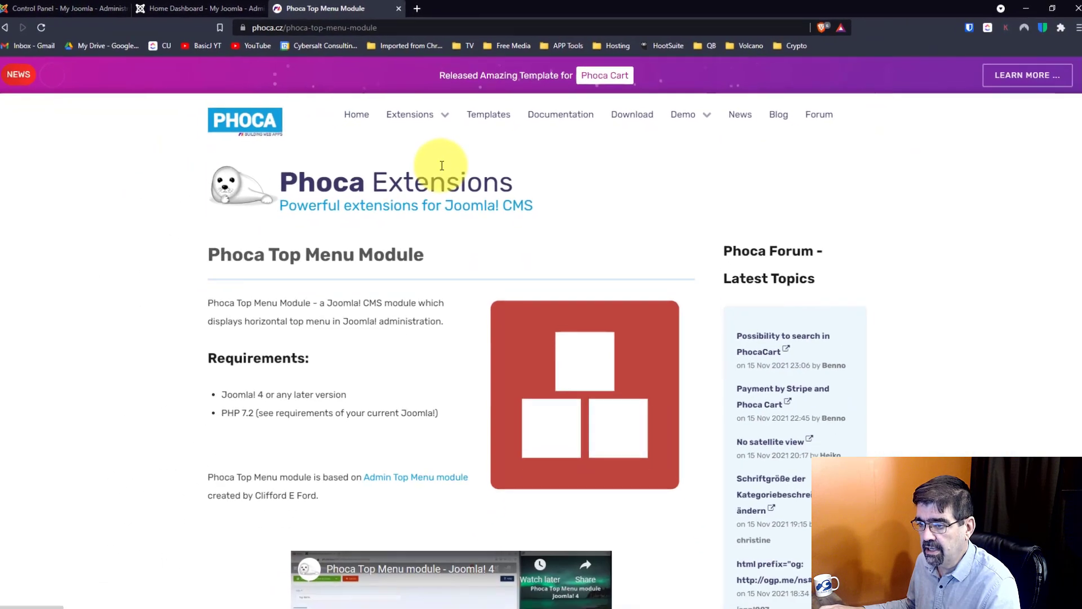
- Download mod_phocatopmenu_v4.0.10 zip, overwriting the existing copy in the Phoca folder
scroll(444, 163, "down", 4)
scroll(443, 164, "down", 3)
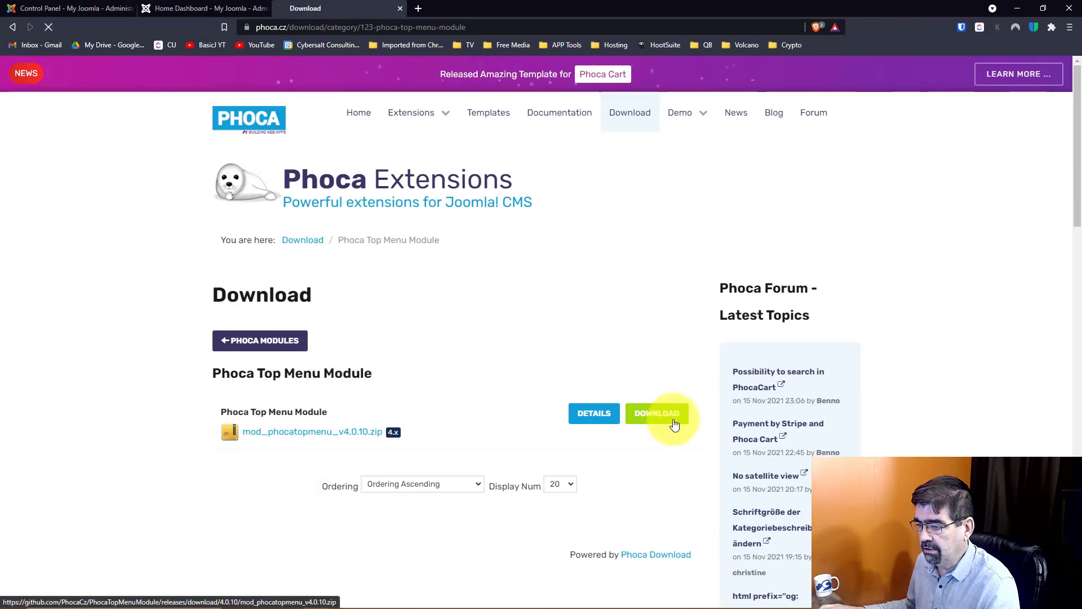
left_click(675, 424)
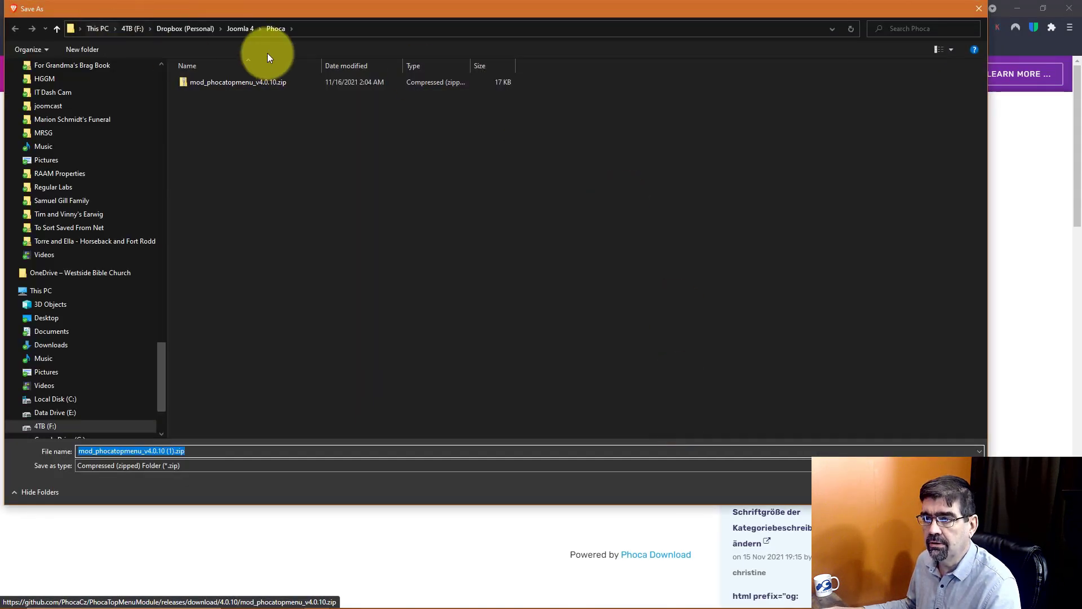
left_click(204, 83)
key("Return")
left_click(573, 314)
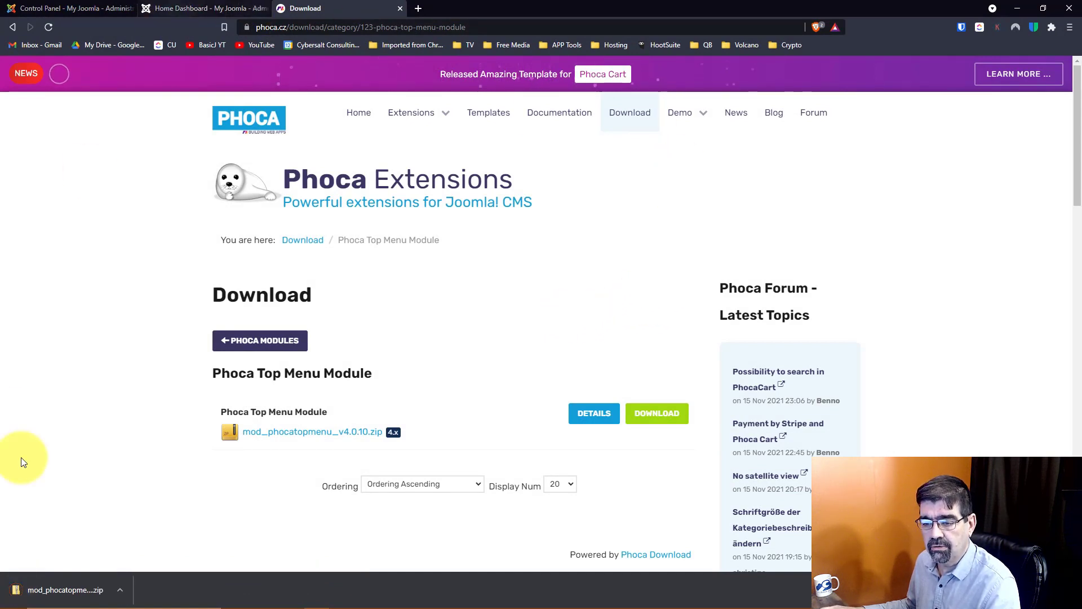
- Go to System > Install Extensions in the Joomla admin, shown fullscreen
left_click(177, 9)
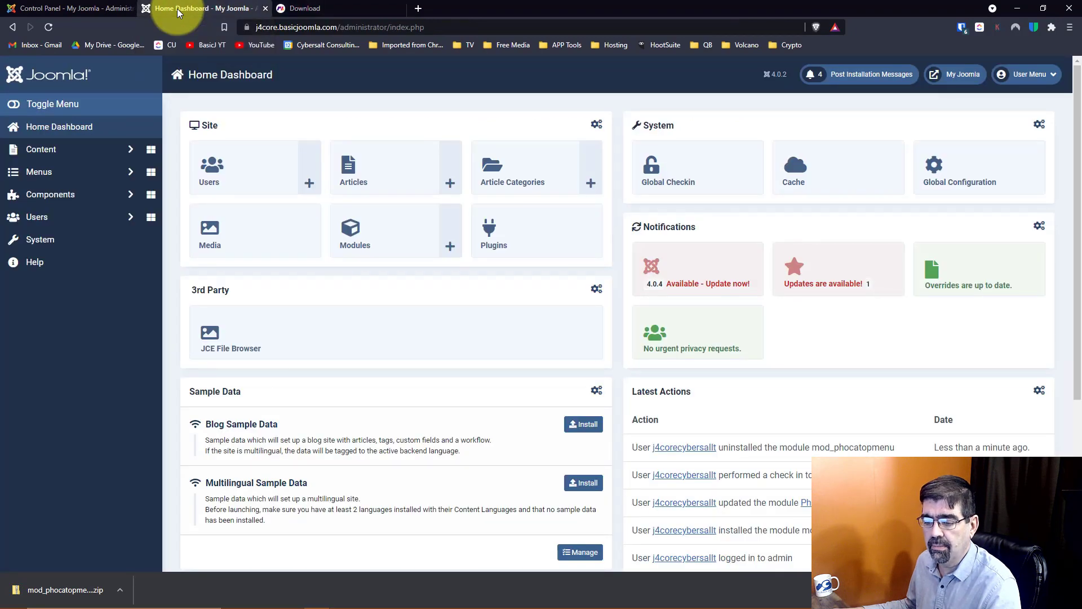
key("F11")
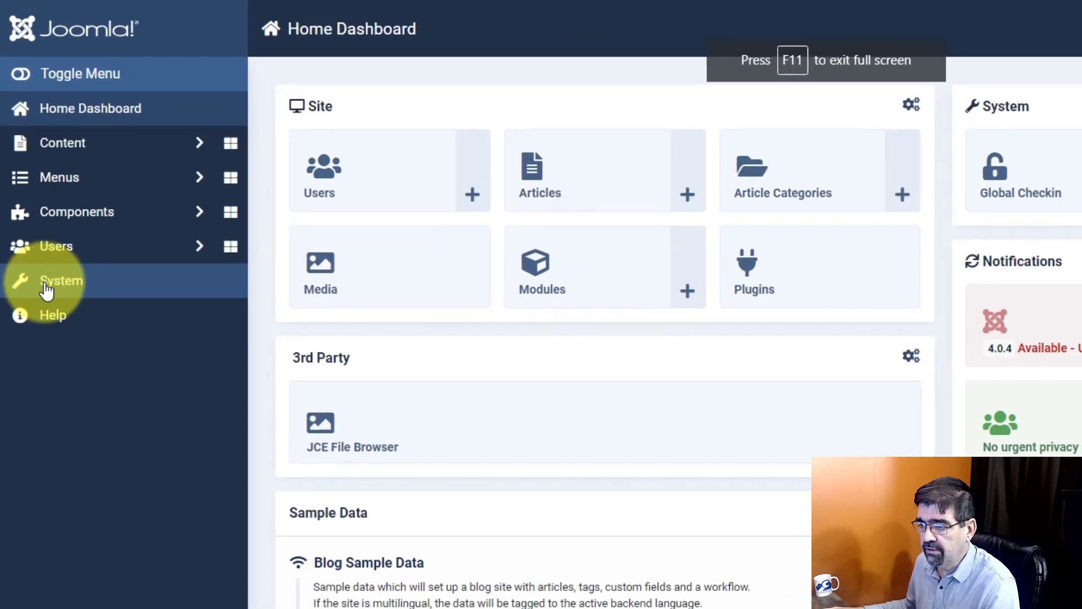
left_click(47, 291)
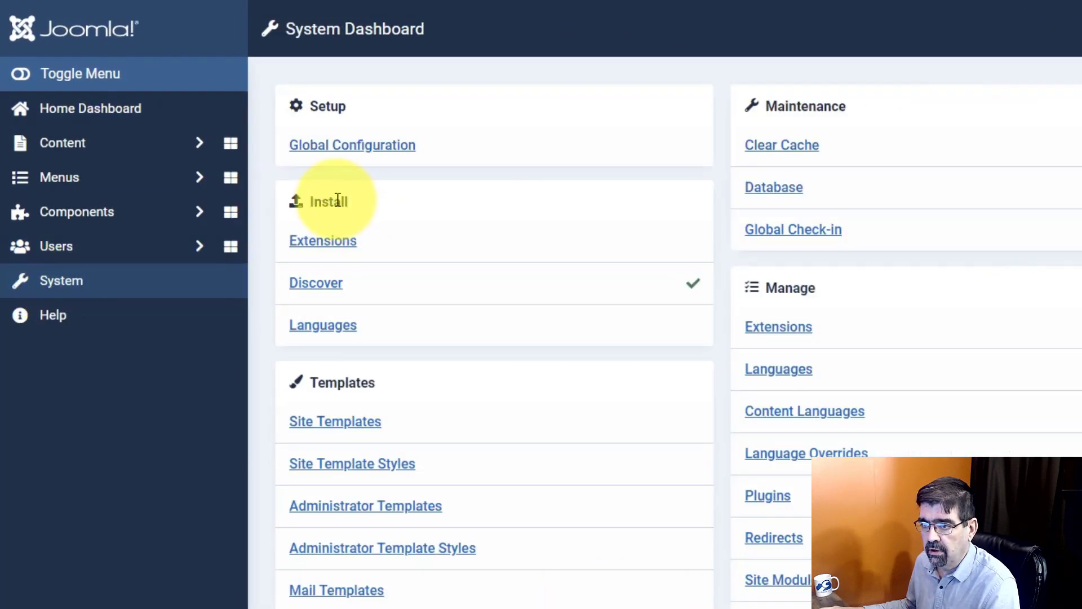
left_click(332, 252)
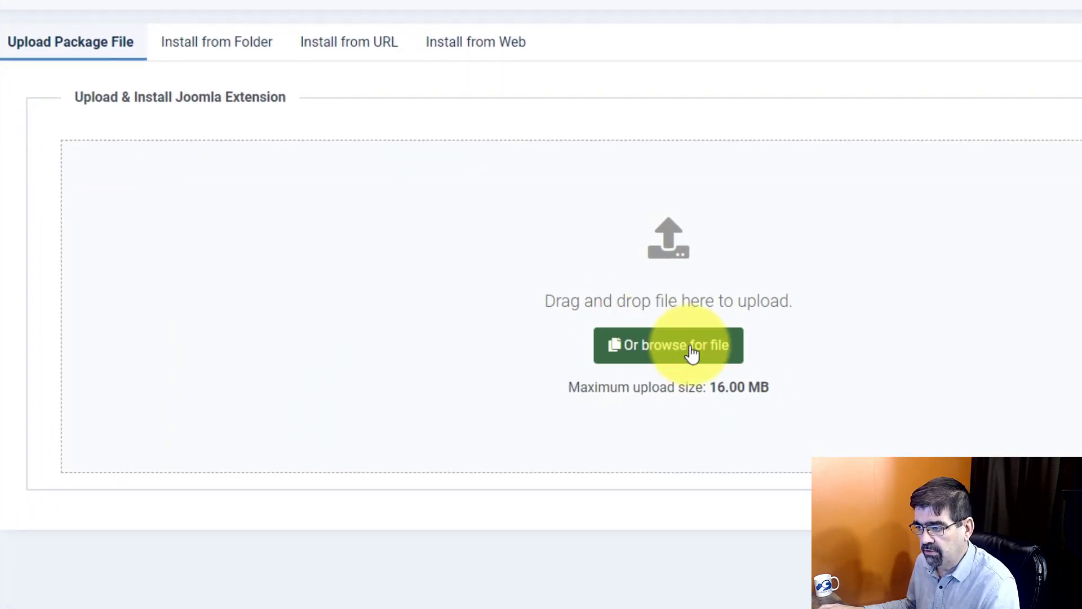
- Install the Phoca Top Menu zip from the Joomla 4 > Phoca folder
left_click(643, 354)
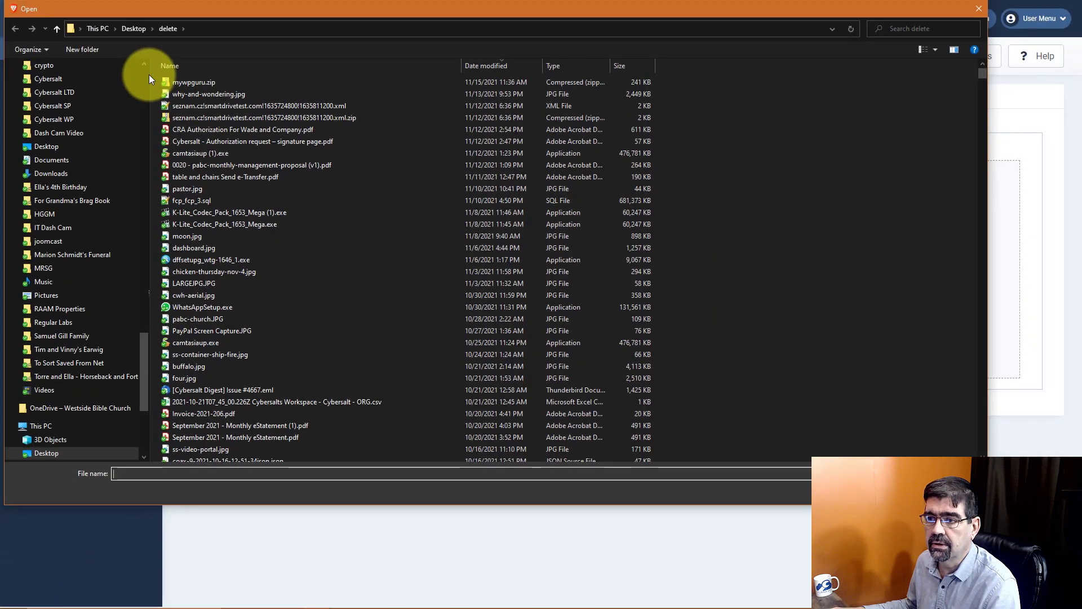
scroll(146, 73, "up", 10)
scroll(146, 72, "up", 10)
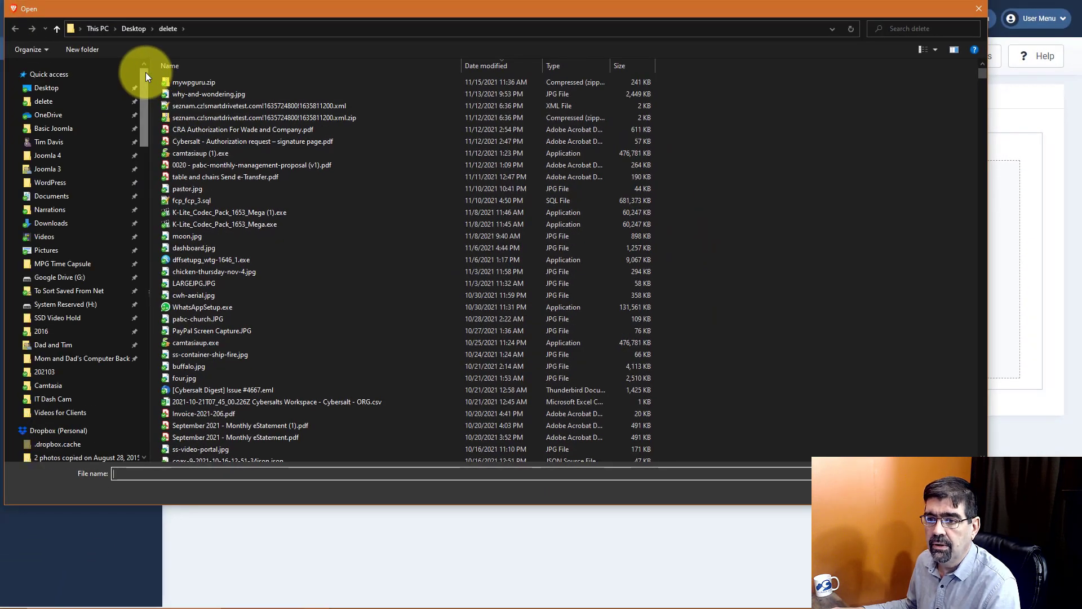
left_click(72, 158)
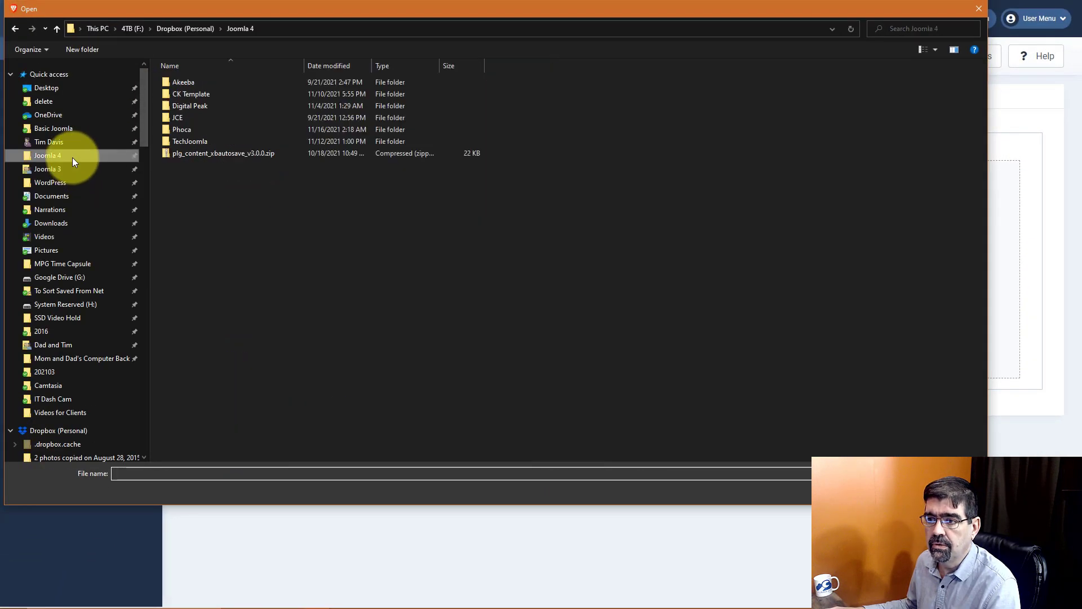
double_click(182, 131)
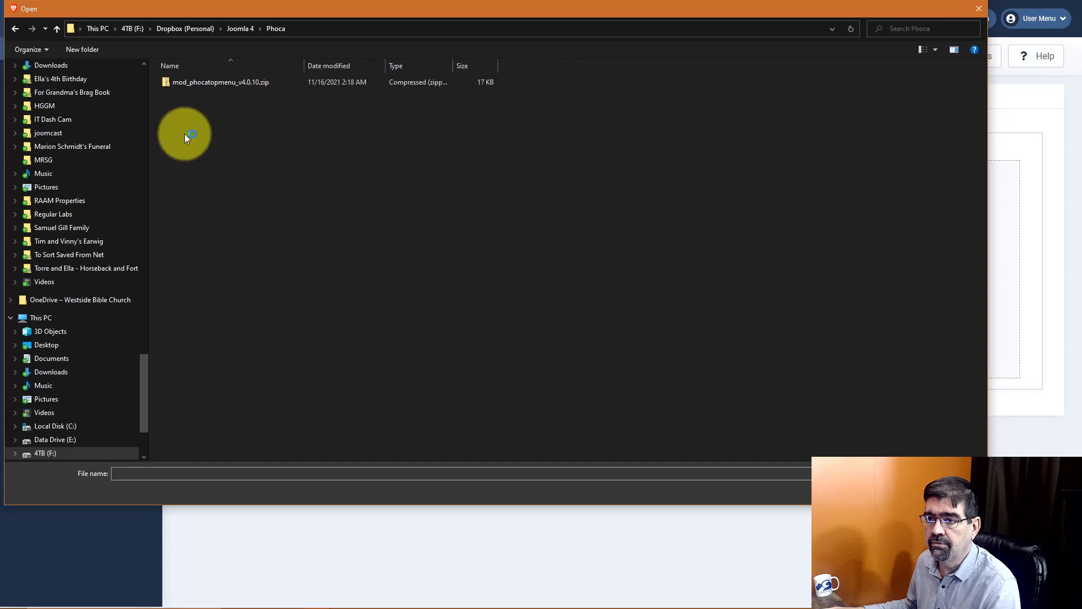
double_click(197, 83)
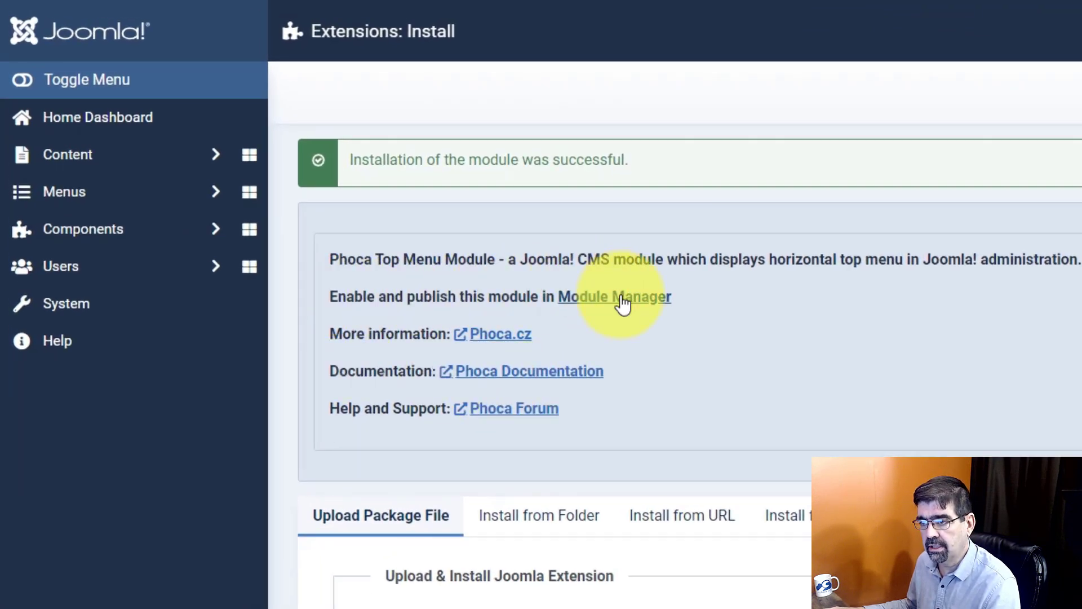
- Set the Phoca Top Menu module to position Custom Top [customtop] and status Published
left_click(623, 305)
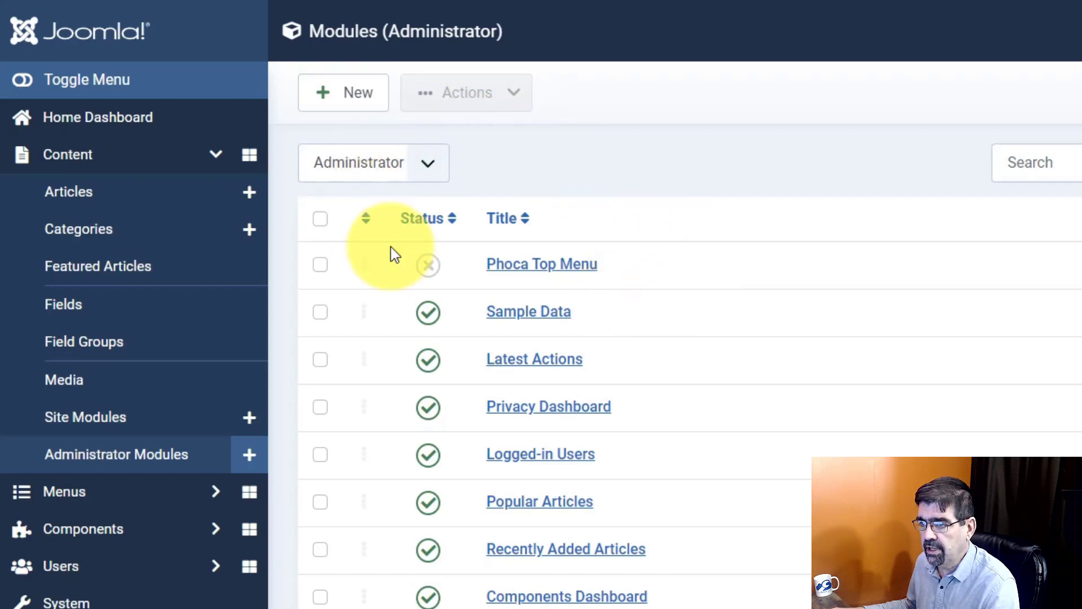
left_click(514, 265)
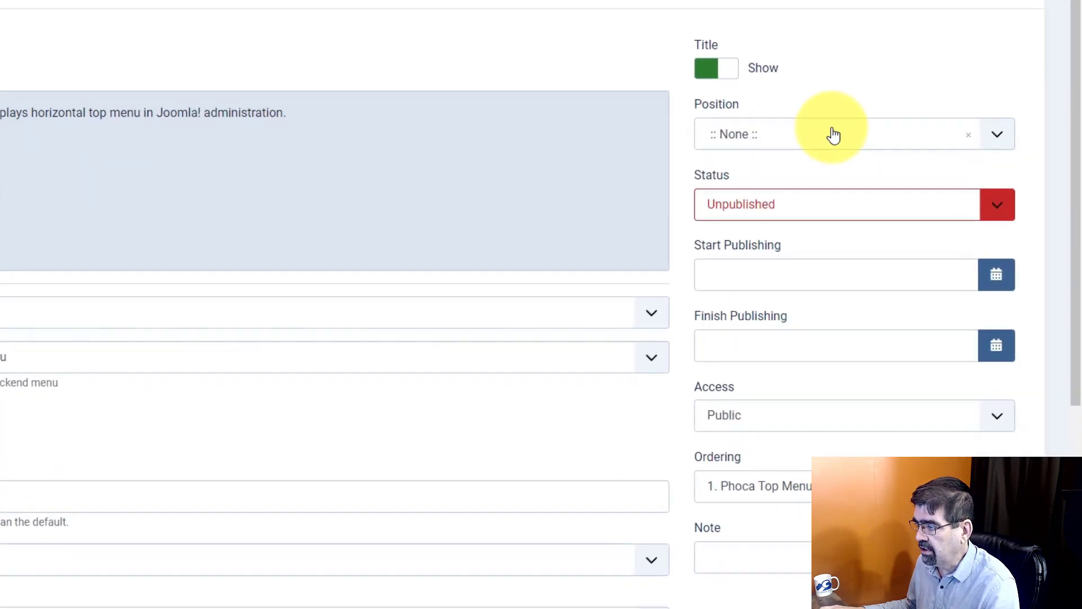
left_click(834, 136)
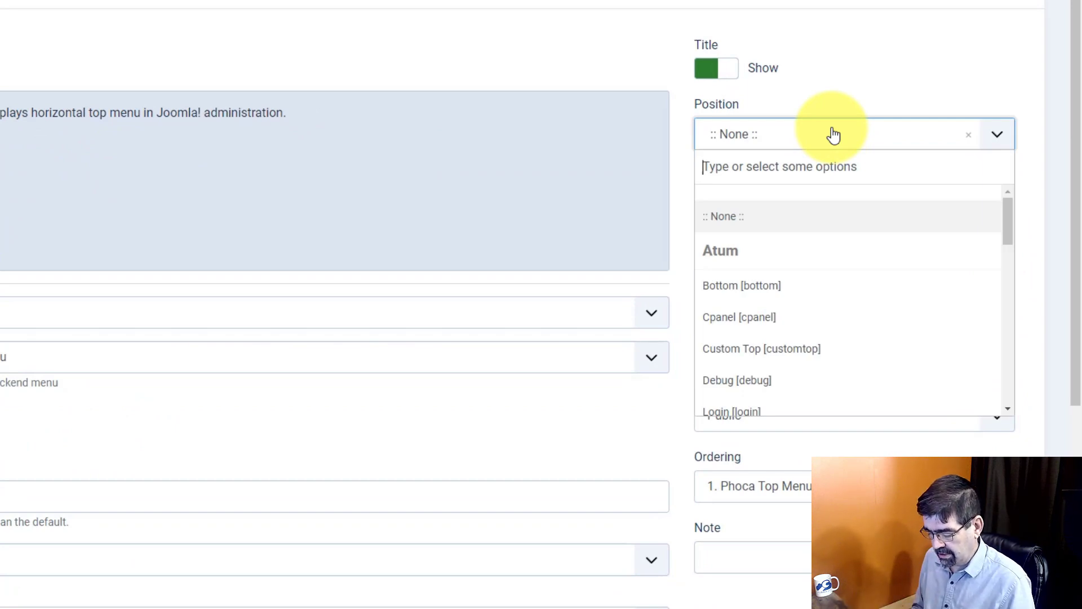
type("top")
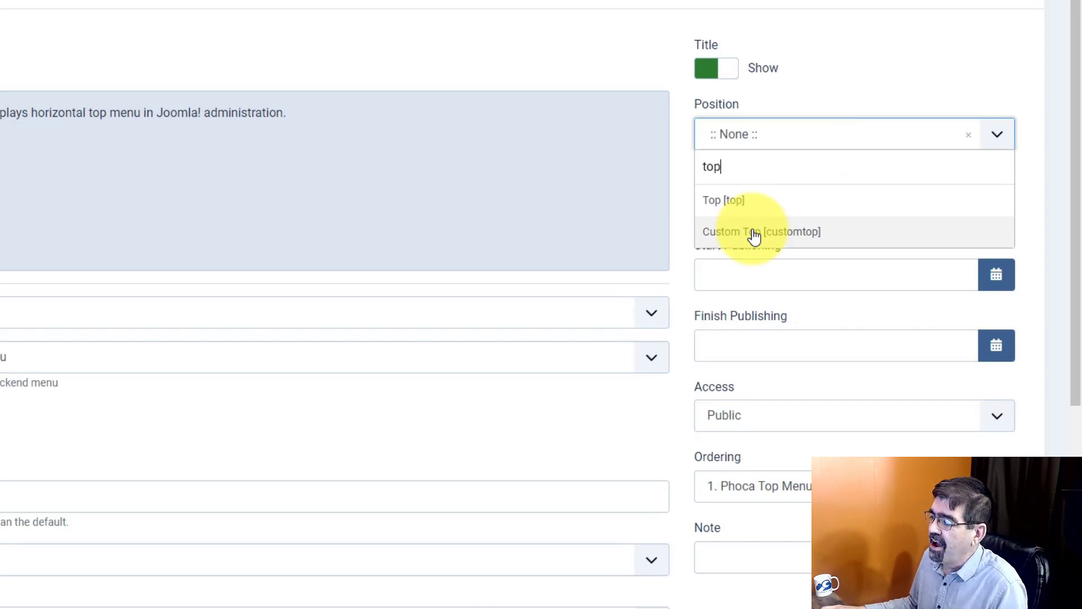
left_click(752, 232)
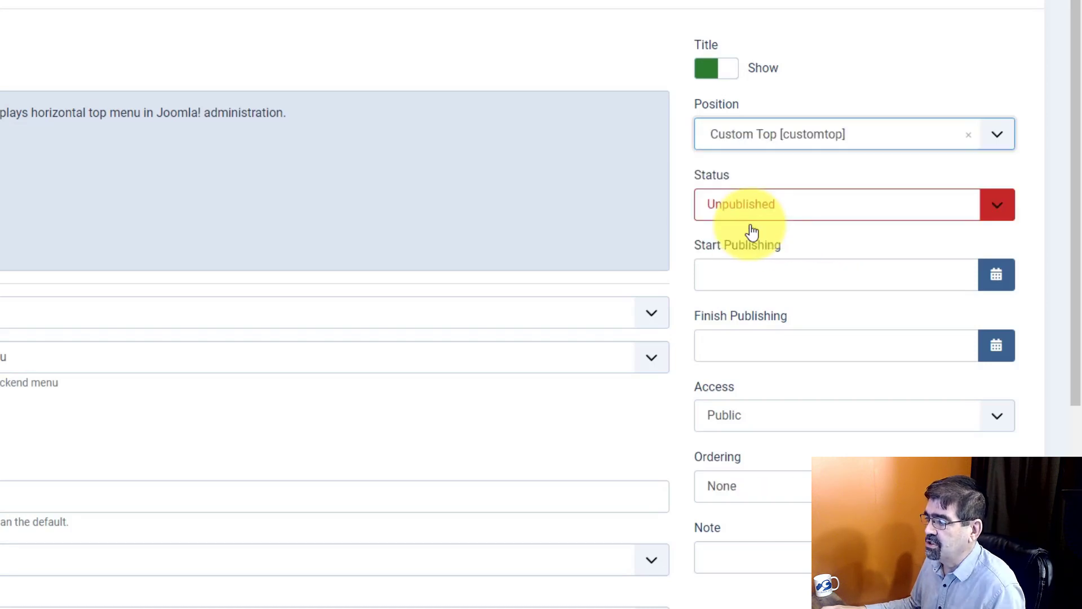
left_click(775, 214)
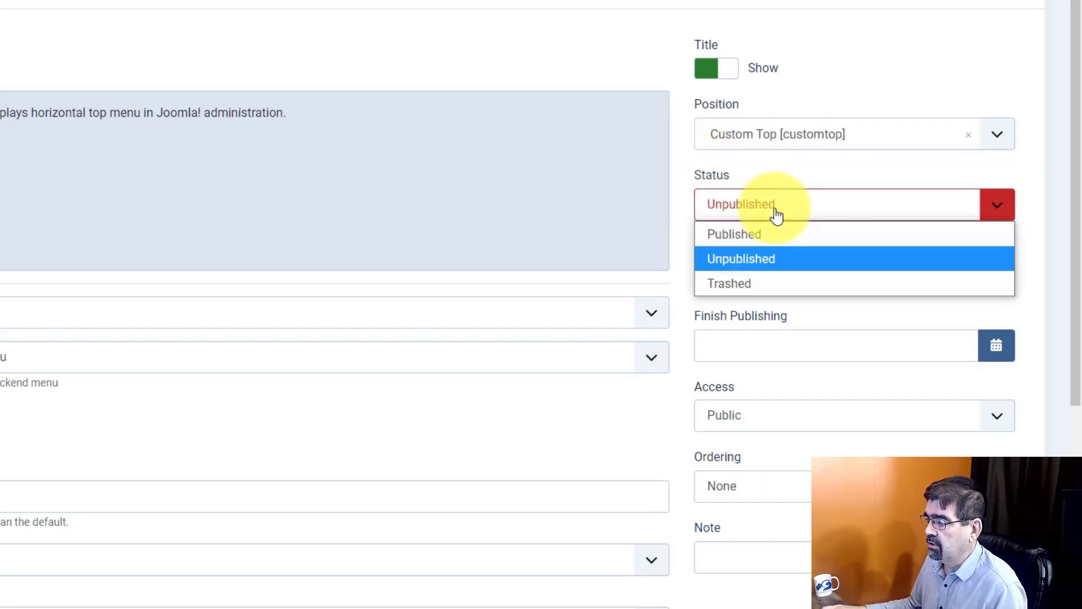
left_click(774, 239)
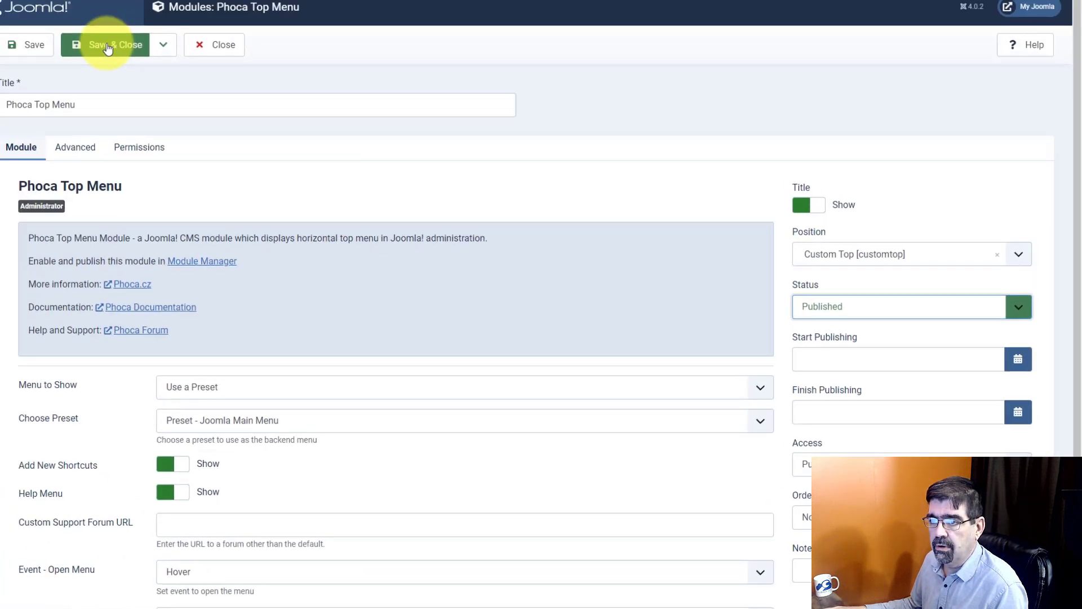
- Save and close the Phoca Top Menu module settings
left_click(107, 49)
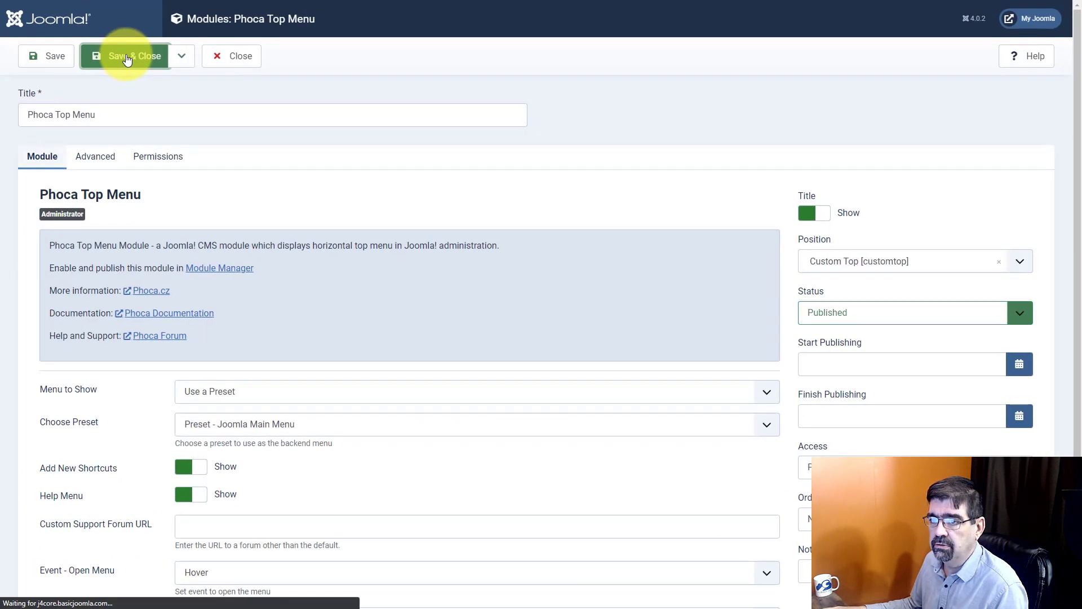